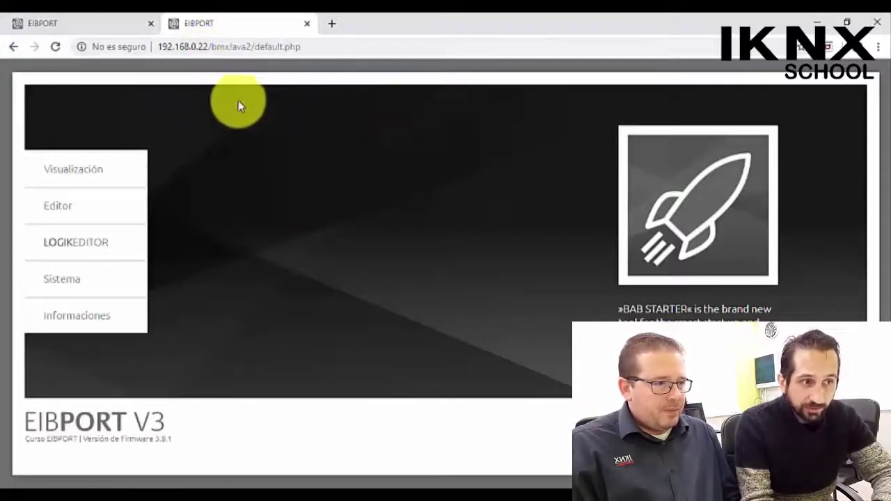
- Expand Visualización, then the Informaciones submenu listing BAB STARTER, First Steps and Java Settings
{"action": "mouse_move", "coordinate": [90, 167]}
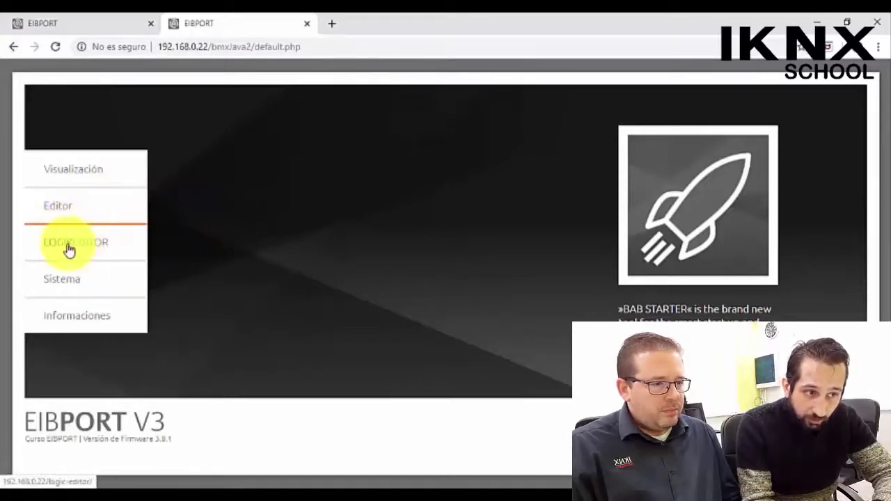
{"action": "mouse_move", "coordinate": [87, 293]}
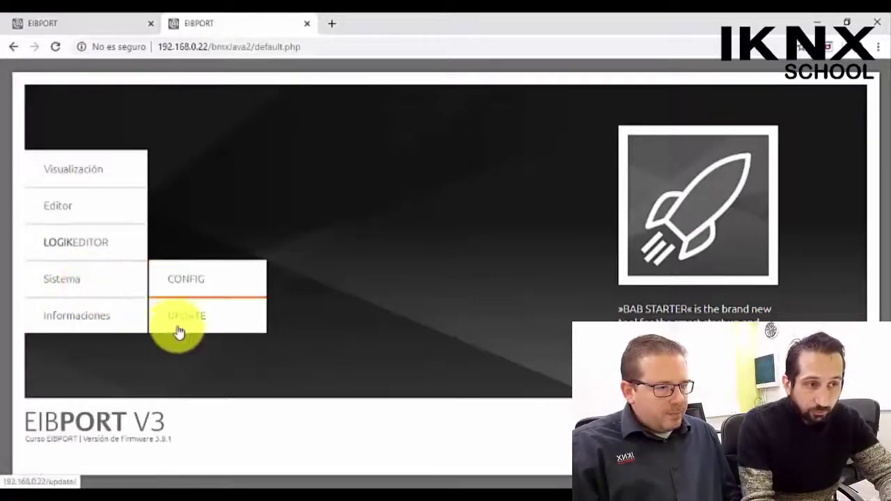
{"action": "mouse_move", "coordinate": [123, 318]}
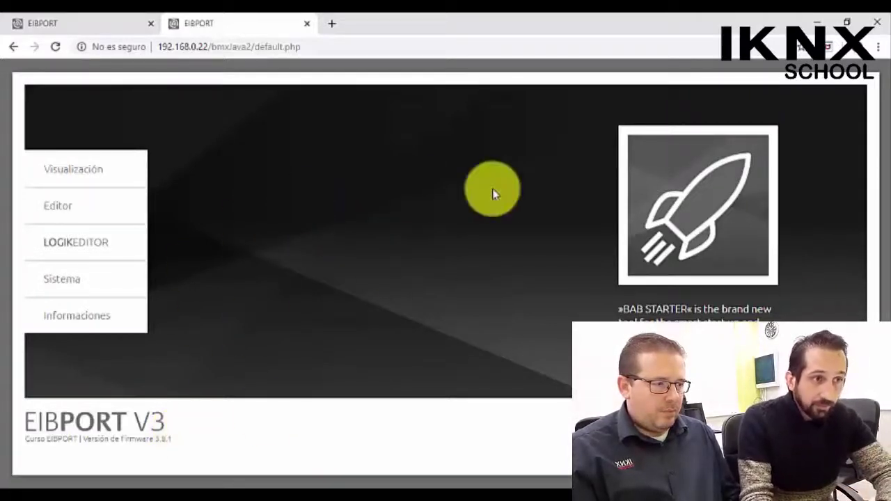
{"action": "left_click", "coordinate": [121, 176]}
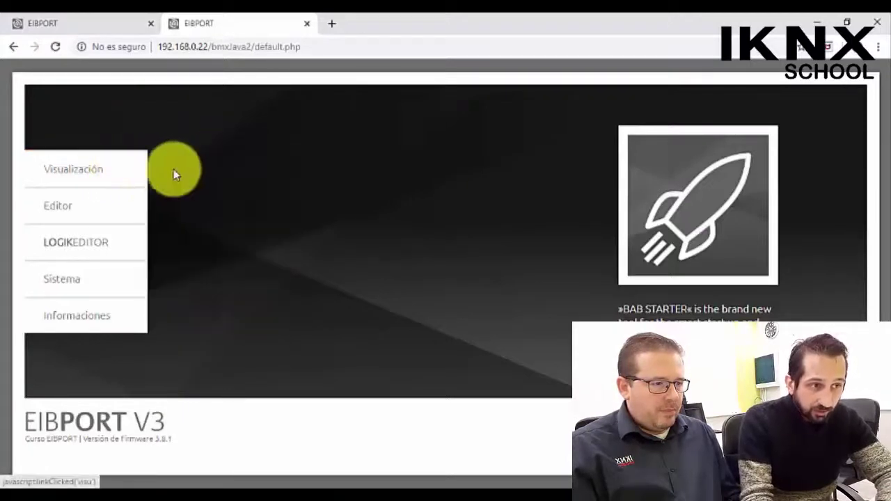
{"action": "mouse_move", "coordinate": [123, 171]}
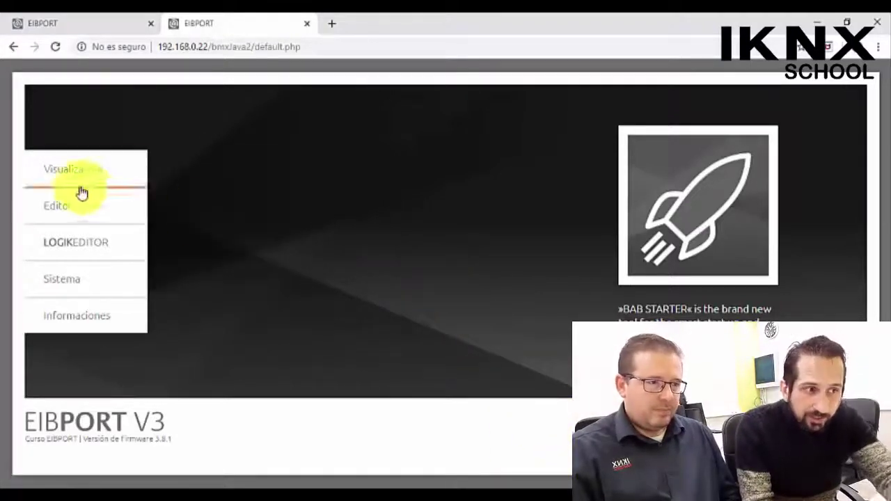
- Launch BAB STARTER from Informaciones and dismiss its 'Do you know BAB STARTER?' introduction
{"action": "mouse_move", "coordinate": [79, 313]}
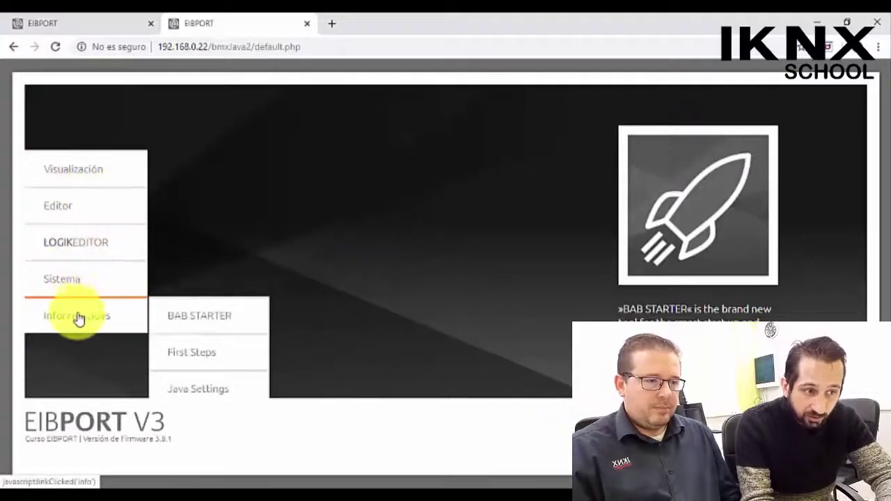
{"action": "left_click", "coordinate": [201, 320]}
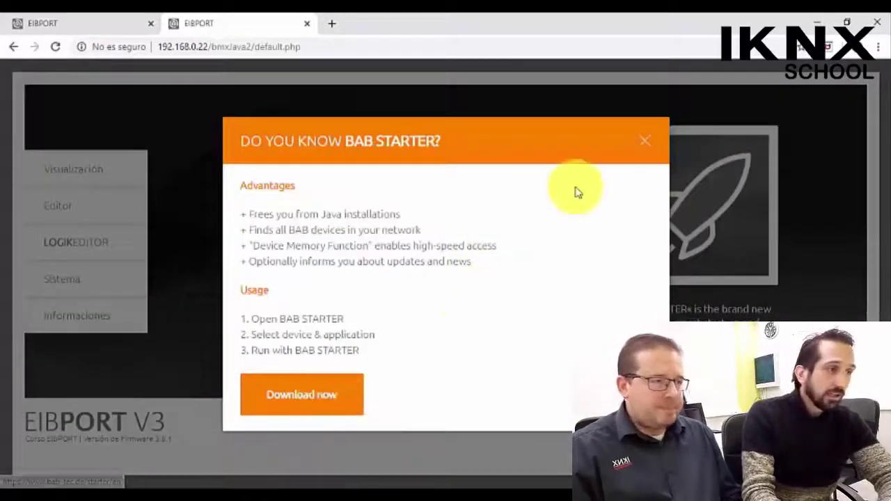
{"action": "left_click", "coordinate": [641, 151]}
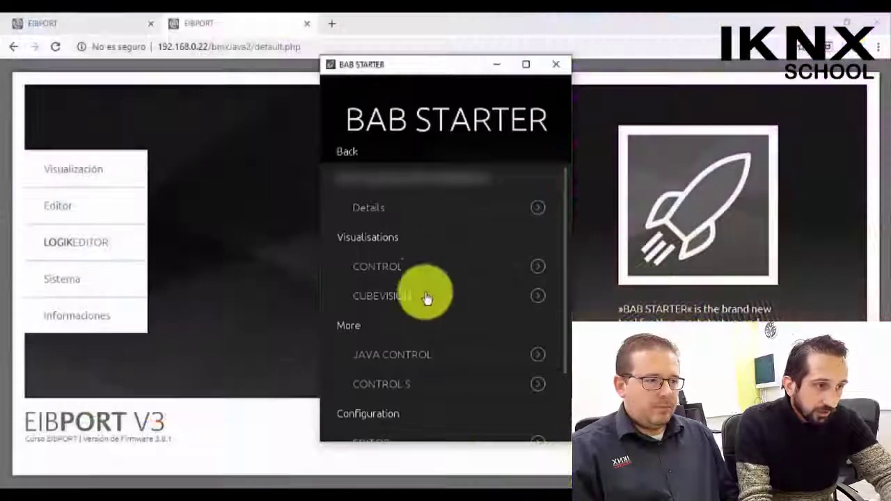
- Scroll through BAB STARTER's visualisations and tools, then bring the EIBPORT start page forward
{"action": "scroll", "coordinate": [424, 221], "scroll_direction": "down", "scroll_amount": 2}
{"action": "scroll", "coordinate": [416, 239], "scroll_direction": "up", "scroll_amount": 2}
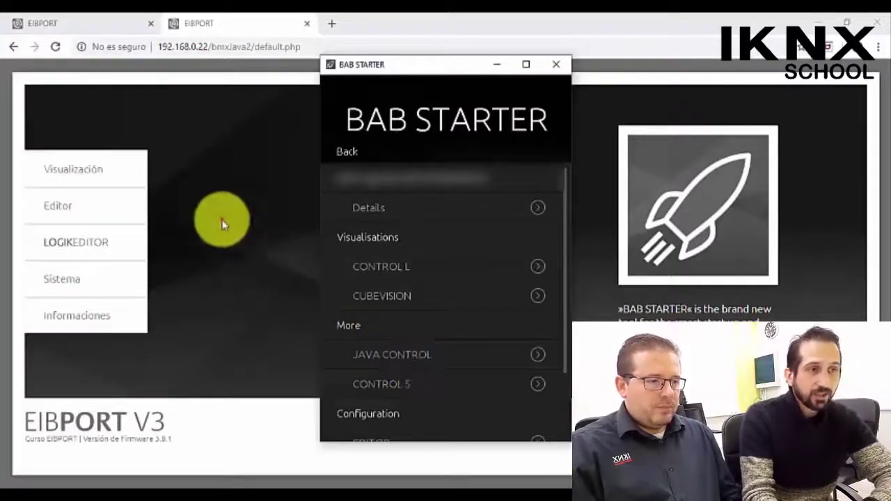
{"action": "left_click", "coordinate": [235, 198]}
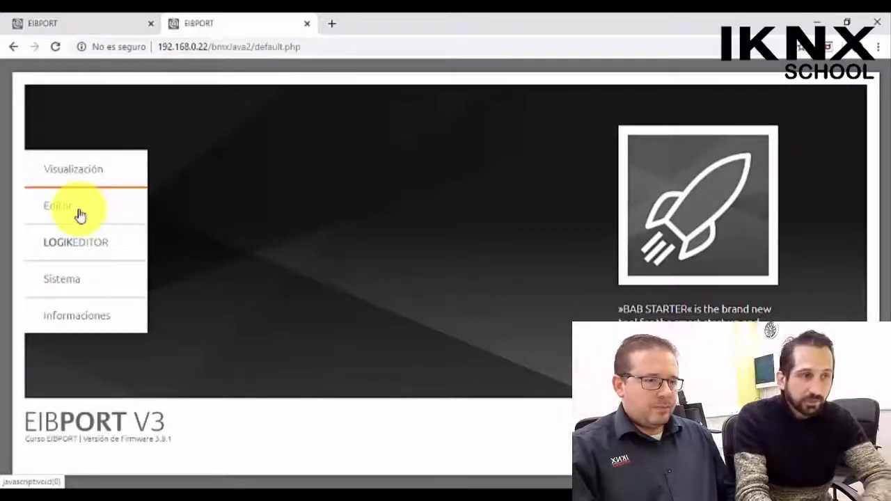
- Launch CONTROL L from the Visualización submenu to reach its user login page
{"action": "mouse_move", "coordinate": [86, 170]}
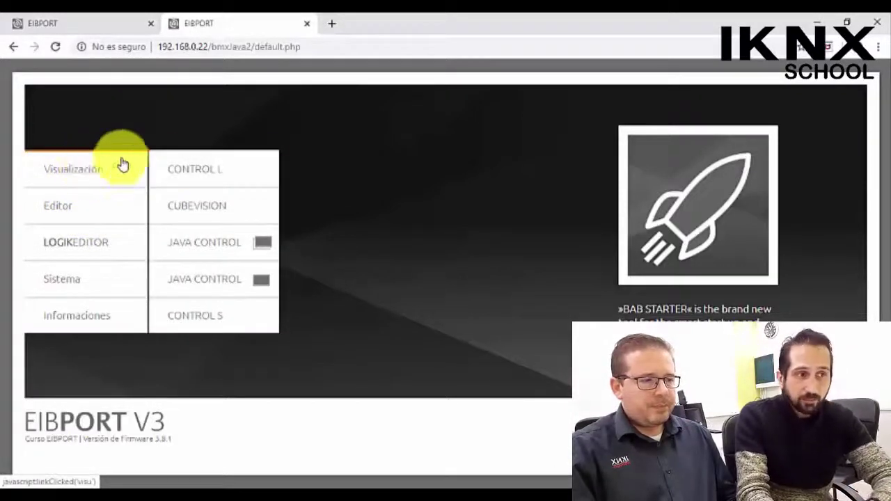
{"action": "left_click", "coordinate": [218, 174]}
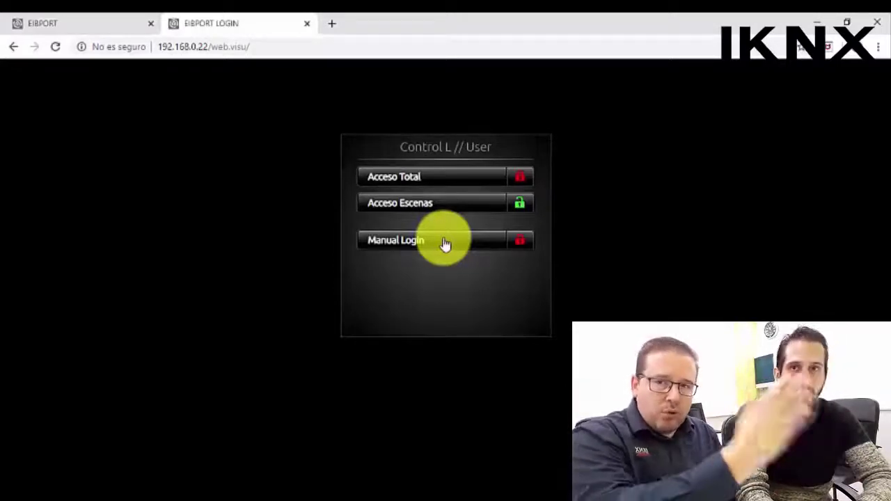
- Log in to Control L as the Acceso Total user with its password
{"action": "left_click", "coordinate": [445, 243]}
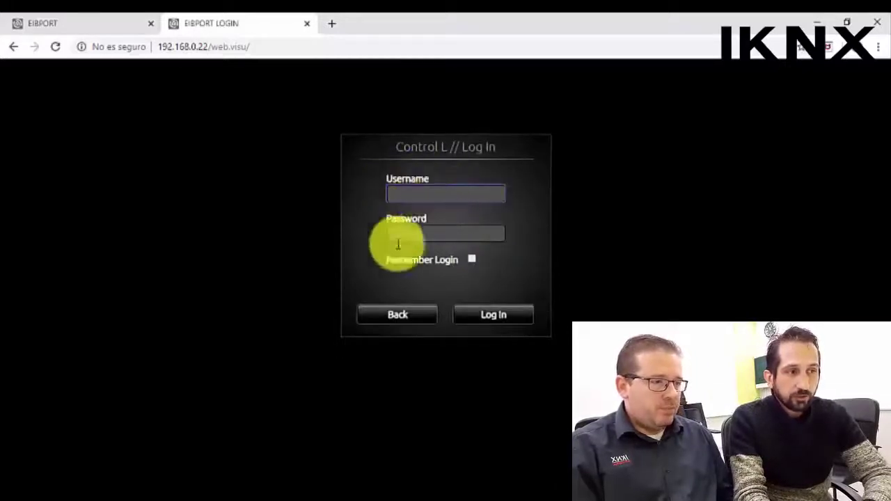
{"action": "left_click", "coordinate": [393, 314]}
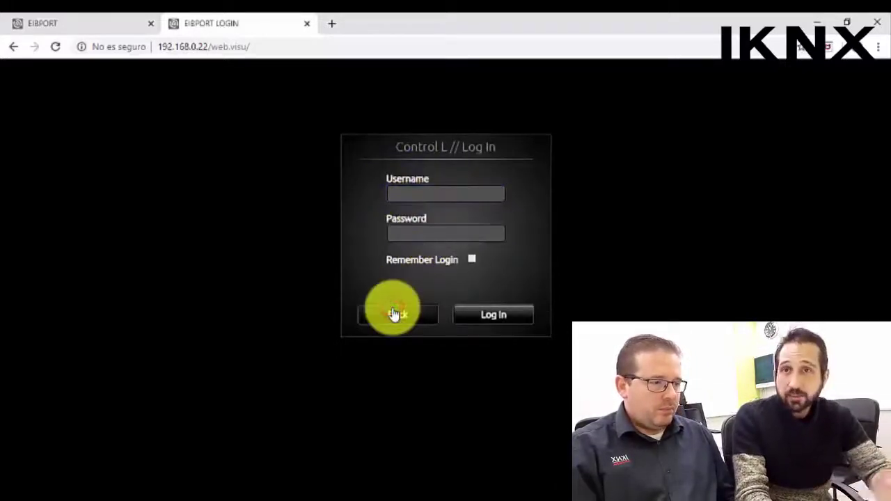
{"action": "left_click", "coordinate": [432, 179]}
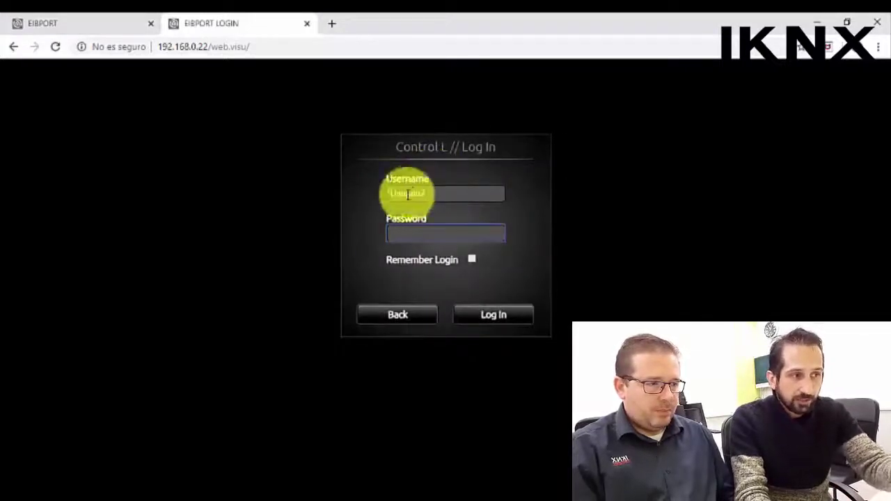
{"action": "type", "text": "1234"}
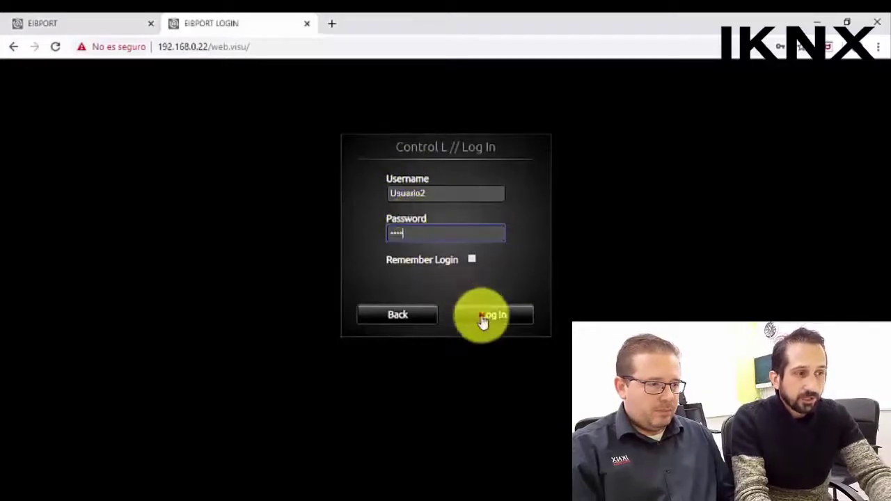
{"action": "left_click", "coordinate": [481, 317]}
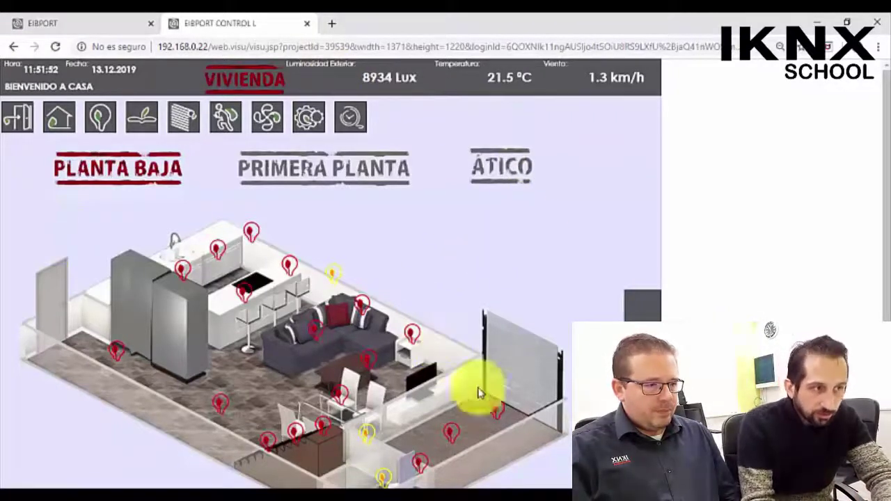
{"action": "left_click", "coordinate": [272, 178]}
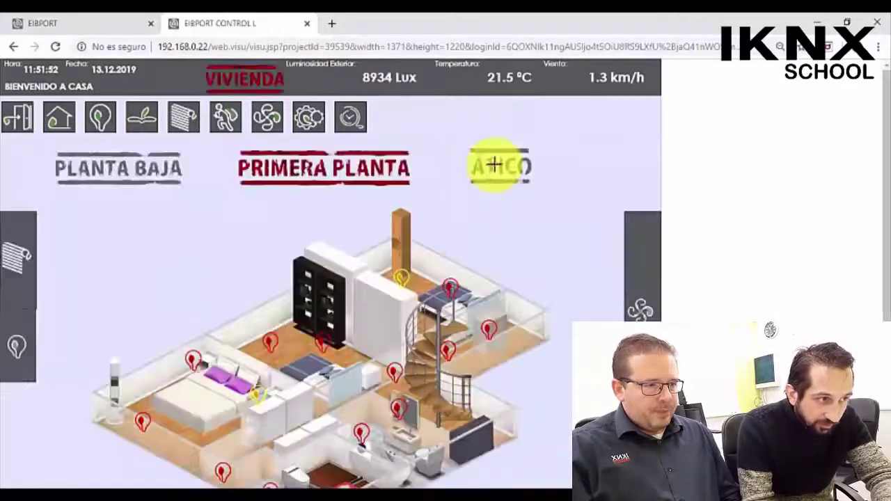
{"action": "left_click", "coordinate": [495, 165]}
{"action": "left_click", "coordinate": [145, 165]}
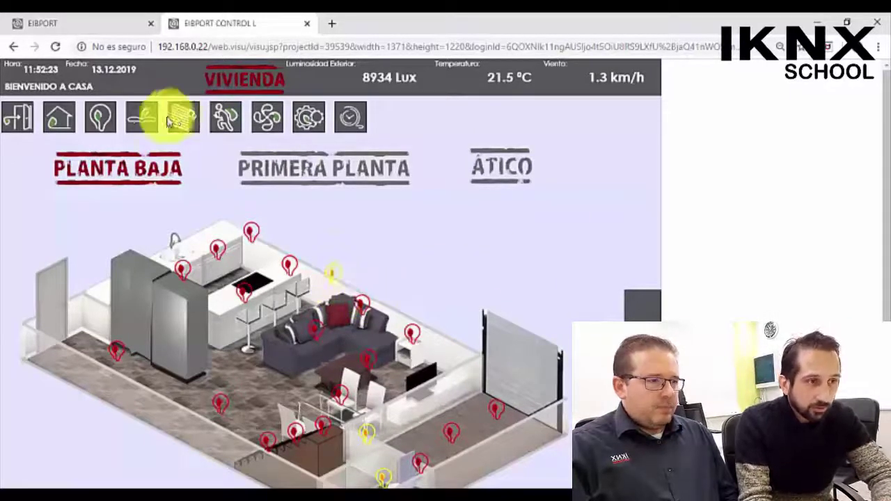
- Toggle the Techo Salón and Cocina lights on Alumbrado, then go to the Persianas page
{"action": "left_click", "coordinate": [103, 117]}
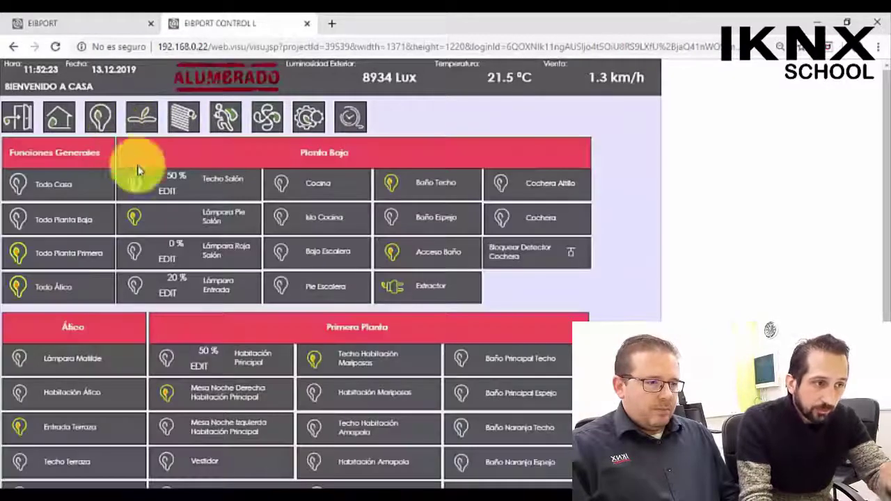
{"action": "left_click", "coordinate": [134, 188]}
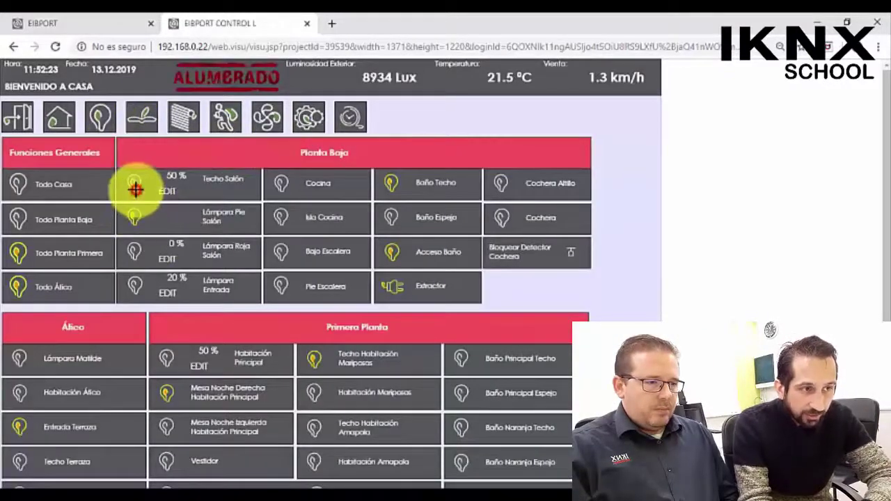
{"action": "left_click", "coordinate": [284, 181]}
{"action": "left_click", "coordinate": [183, 122]}
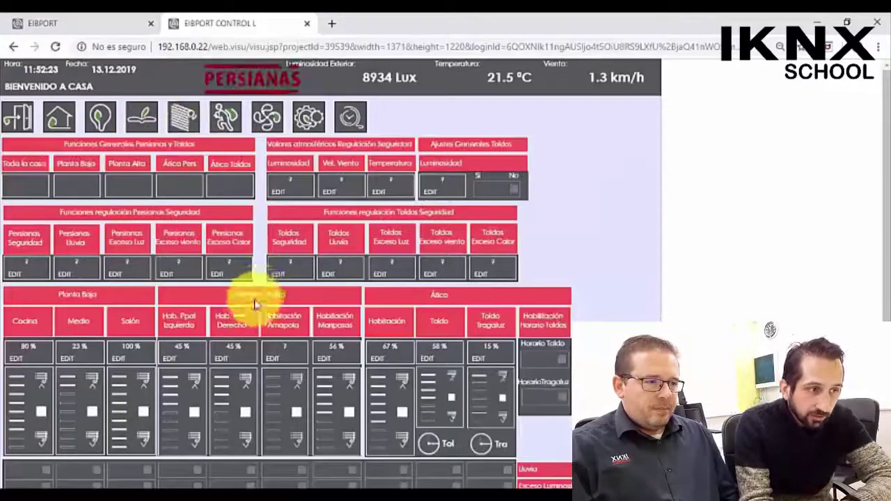
{"action": "scroll", "coordinate": [244, 313], "scroll_direction": "down", "scroll_amount": 1}
- Set the Hab. Ppal Derecha blind slider to 78 % and scroll back to the top
{"action": "left_click", "coordinate": [233, 360]}
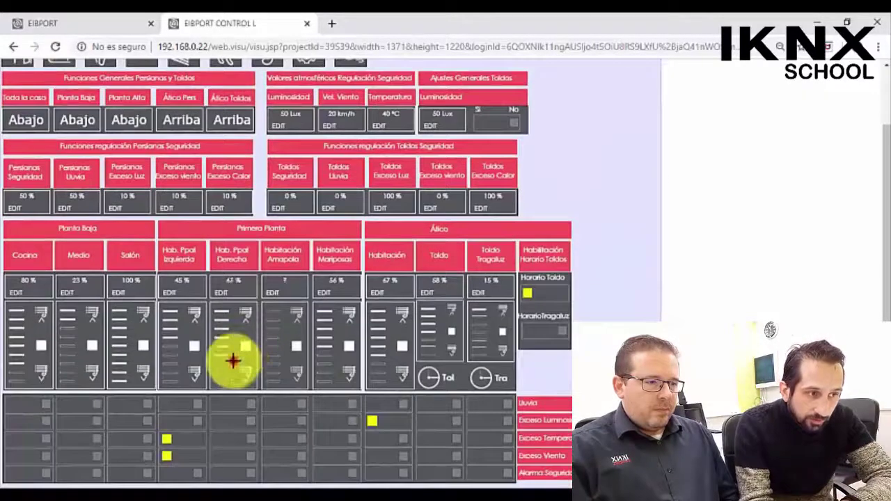
{"action": "left_click", "coordinate": [230, 335]}
{"action": "left_click", "coordinate": [220, 370]}
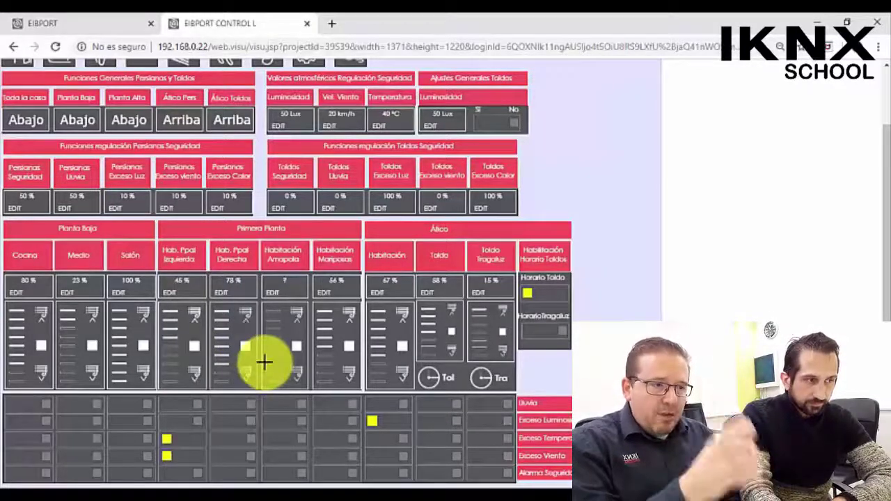
{"action": "scroll", "coordinate": [268, 348], "scroll_direction": "up", "scroll_amount": 2}
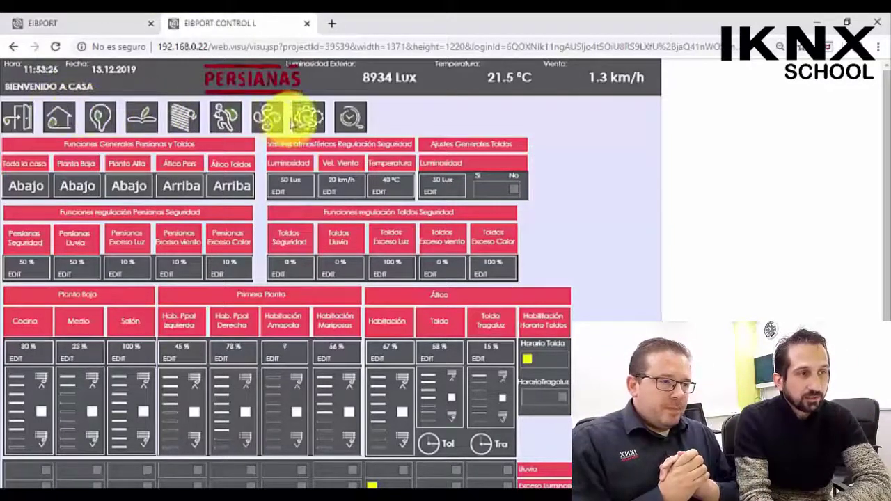
{"action": "left_click", "coordinate": [286, 120]}
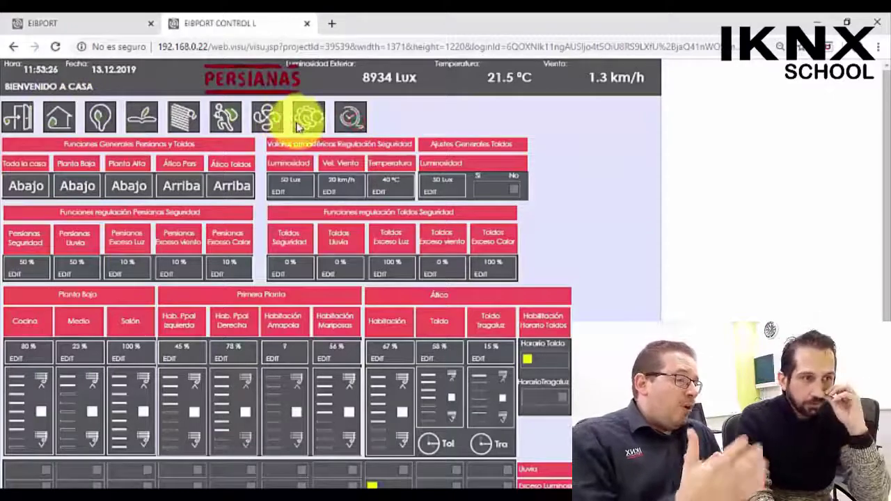
- View the Persiana Cocina weekly simulation schedule on the intrusion page, then close it unsaved
{"action": "left_click", "coordinate": [220, 118]}
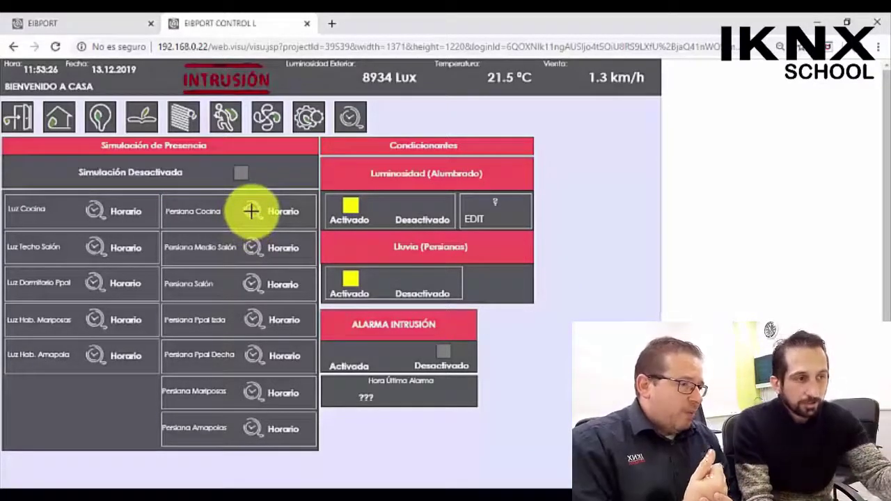
{"action": "left_click", "coordinate": [250, 211]}
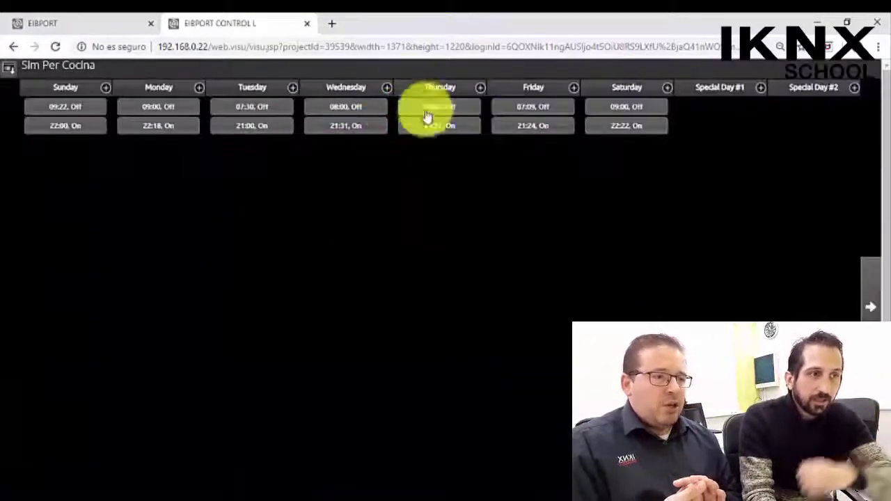
{"action": "left_click", "coordinate": [10, 68]}
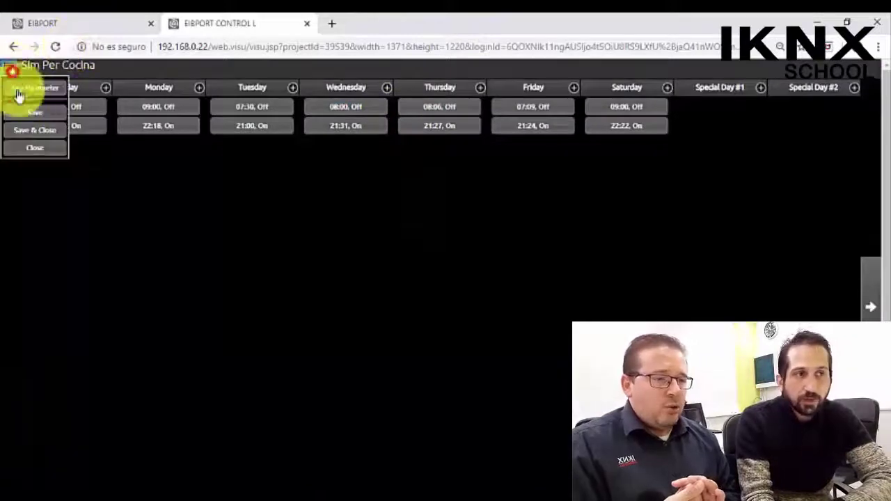
{"action": "left_click", "coordinate": [45, 148]}
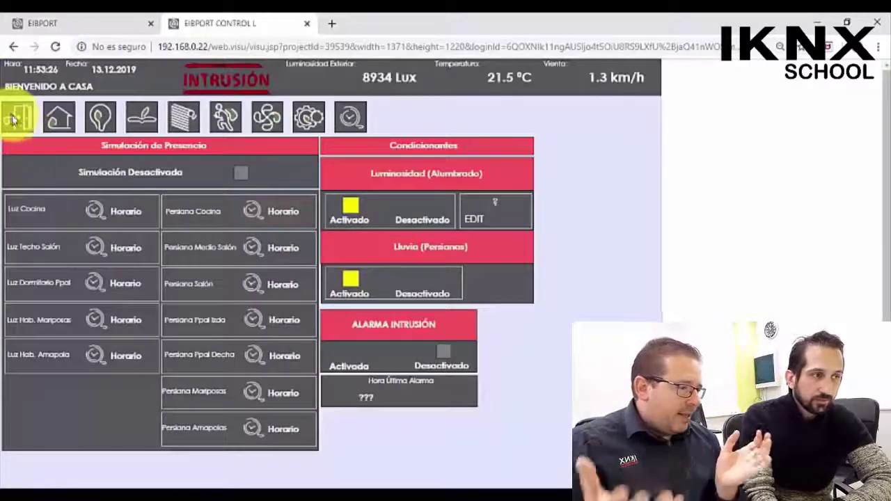
- Go to Menú Principal, briefly open Alumbrado from it, and return to the main menu
{"action": "left_click", "coordinate": [17, 120]}
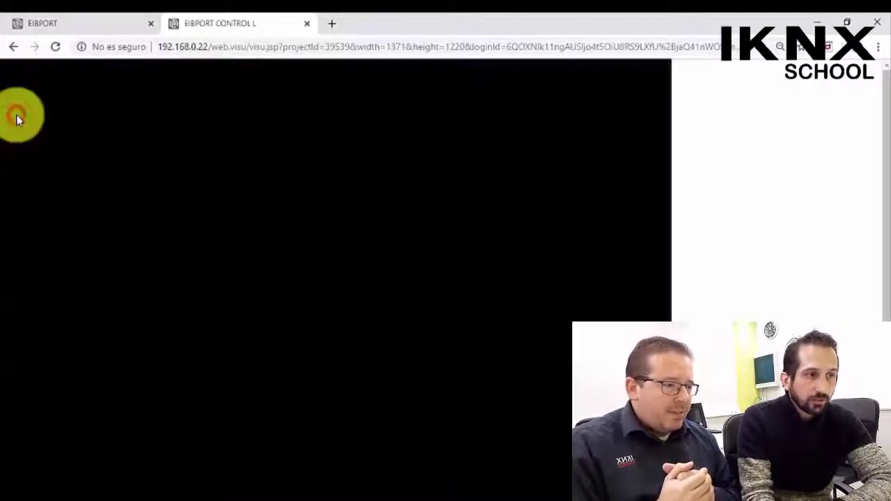
{"action": "left_click", "coordinate": [157, 237]}
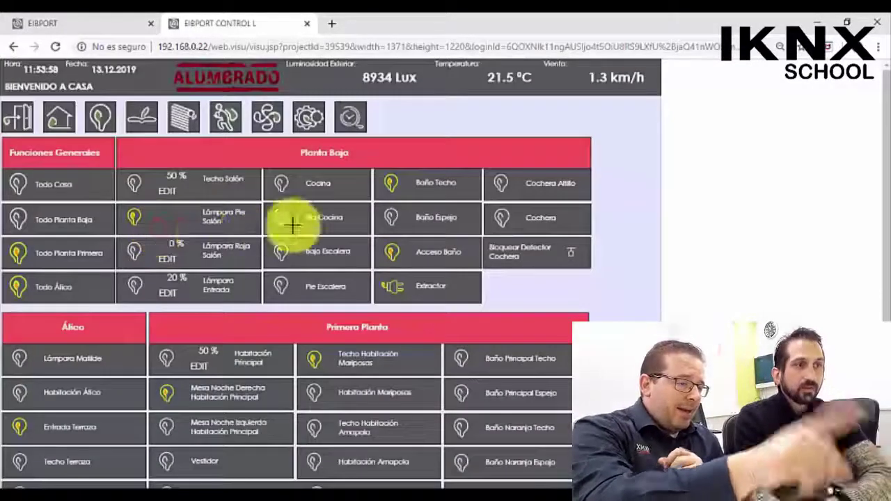
{"action": "left_click", "coordinate": [18, 117]}
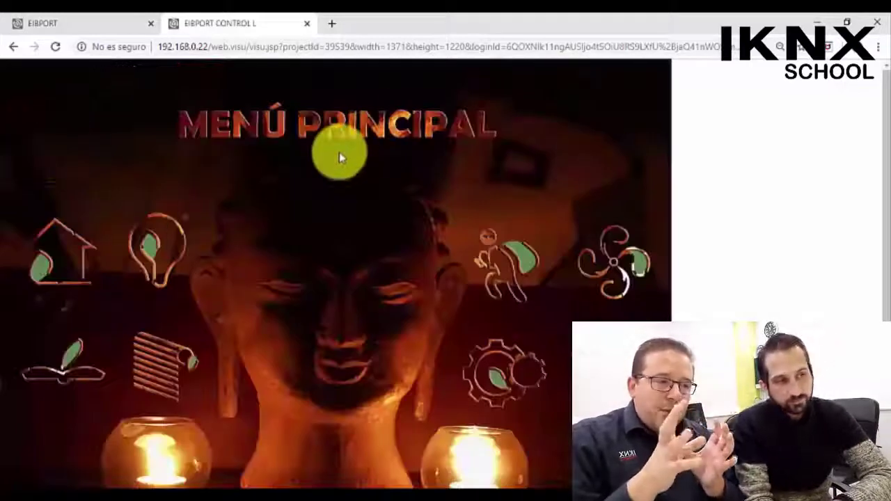
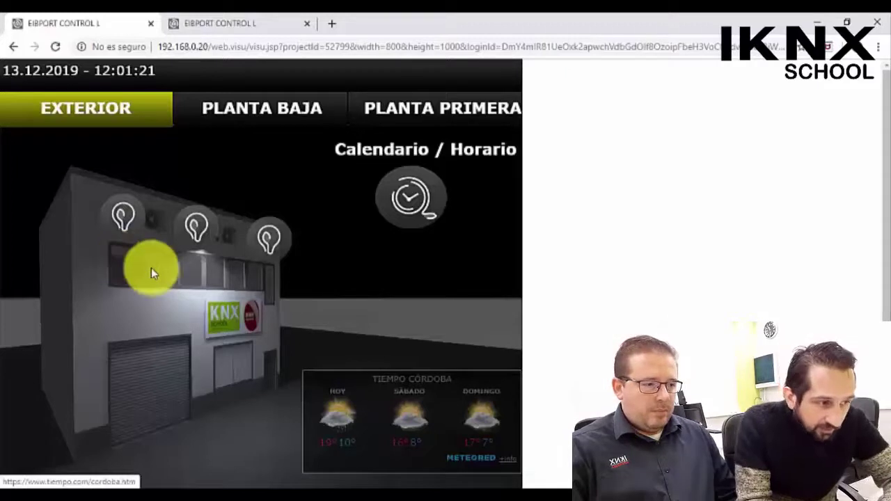
{"action": "scroll", "coordinate": [404, 314], "scroll_direction": "down", "scroll_amount": 1}
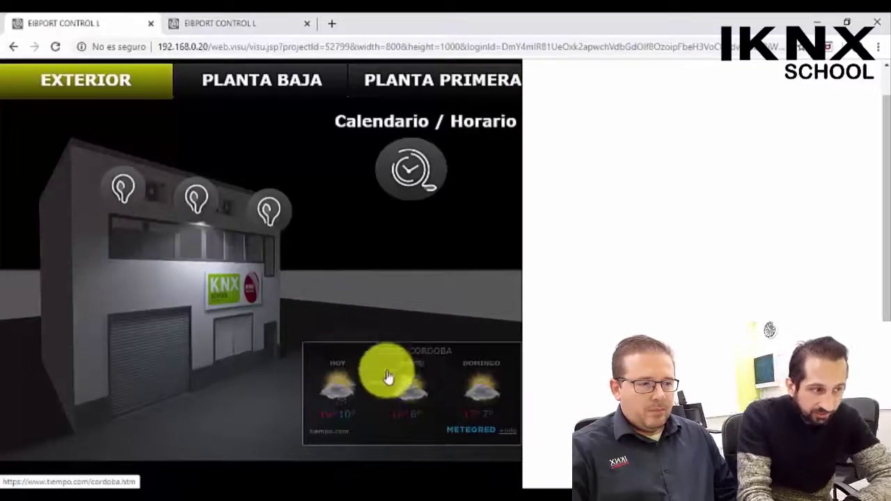
{"action": "left_click", "coordinate": [401, 414]}
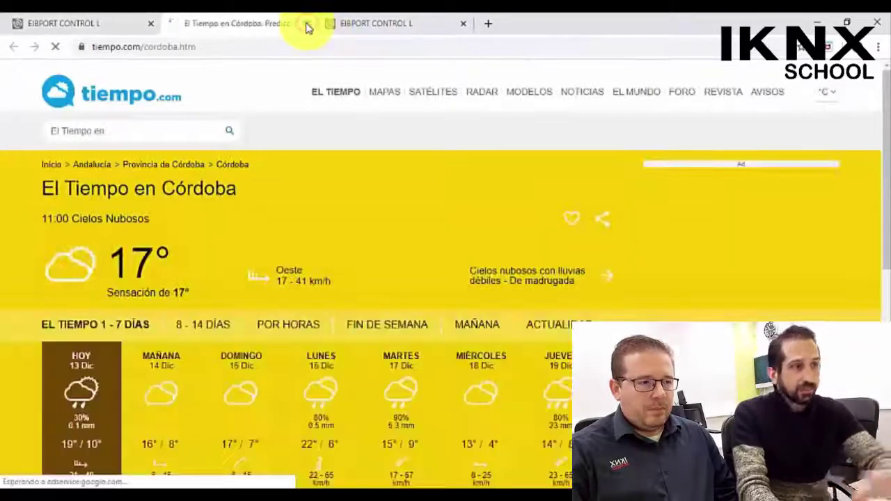
{"action": "left_click", "coordinate": [308, 23]}
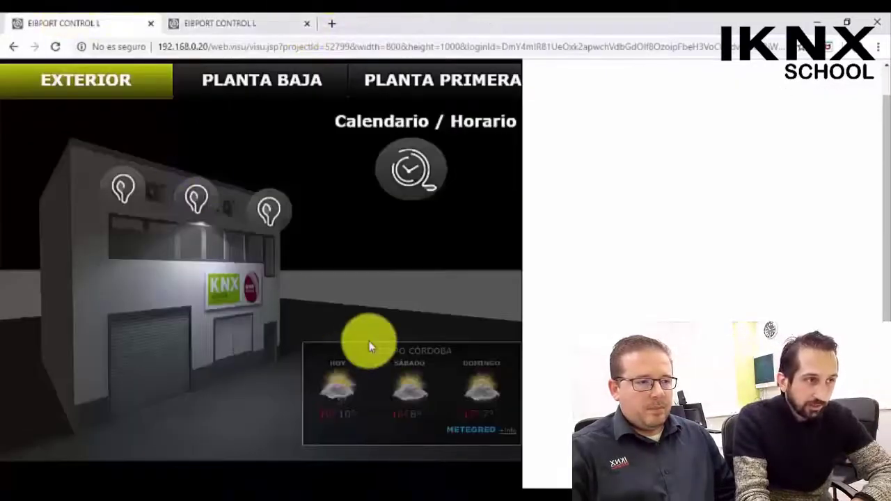
{"action": "left_click", "coordinate": [259, 78]}
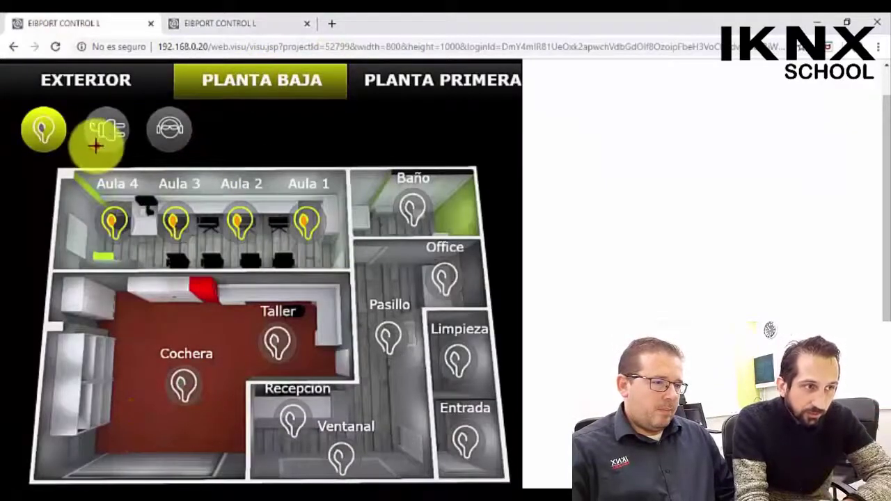
- Show the ground-floor power outlets, then switch to the Planta Primera floor plan
{"action": "left_click", "coordinate": [105, 130]}
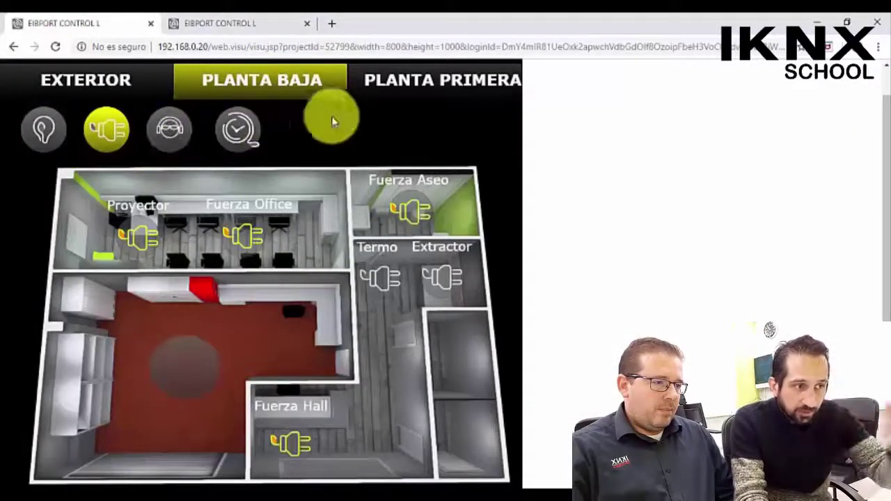
{"action": "left_click", "coordinate": [373, 91]}
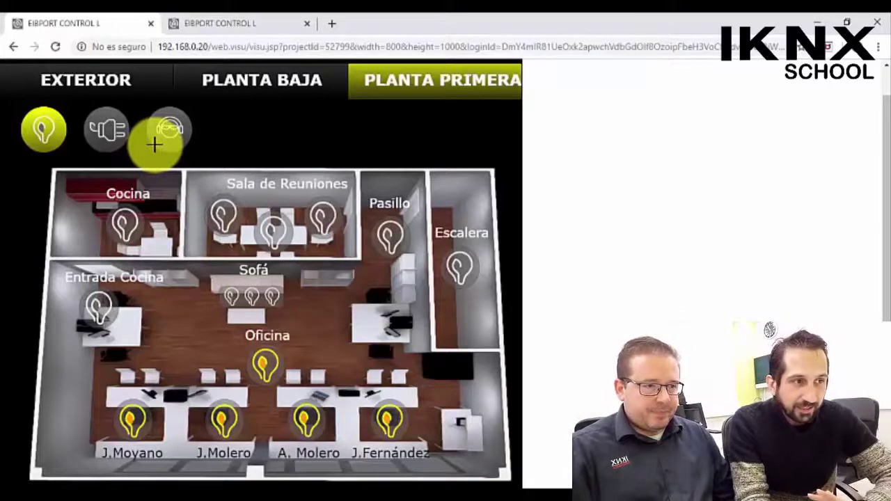
- Show the first-floor outlets and open the Tª RACK temperature history chart
{"action": "left_click", "coordinate": [116, 129]}
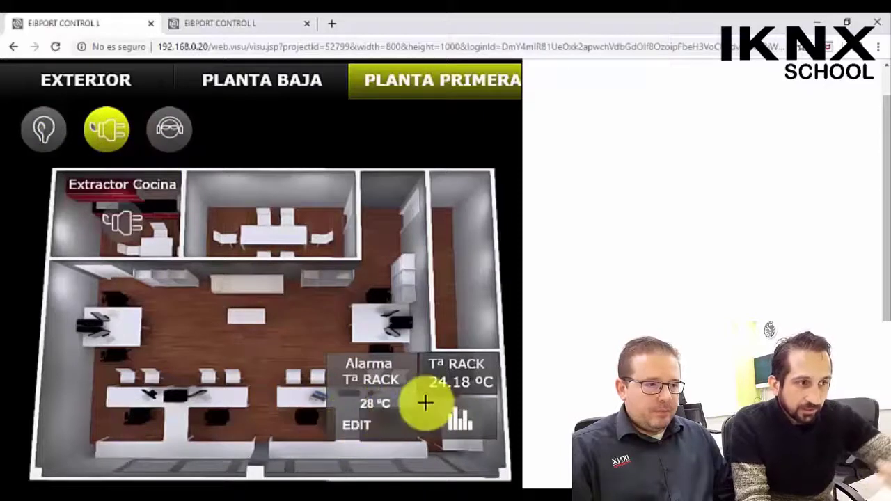
{"action": "left_click", "coordinate": [461, 418]}
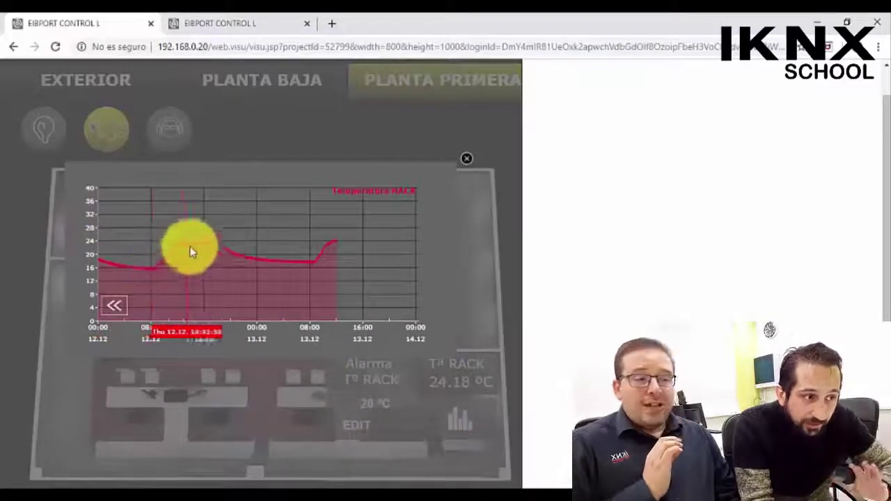
- Read the rack temperature near 18:57 on 12.12, then close the chart
{"action": "mouse_move", "coordinate": [320, 263]}
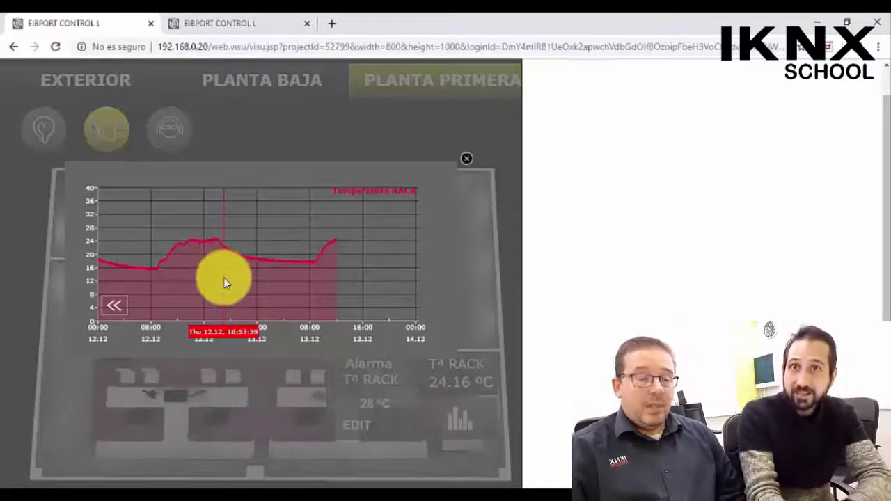
{"action": "left_click", "coordinate": [224, 279]}
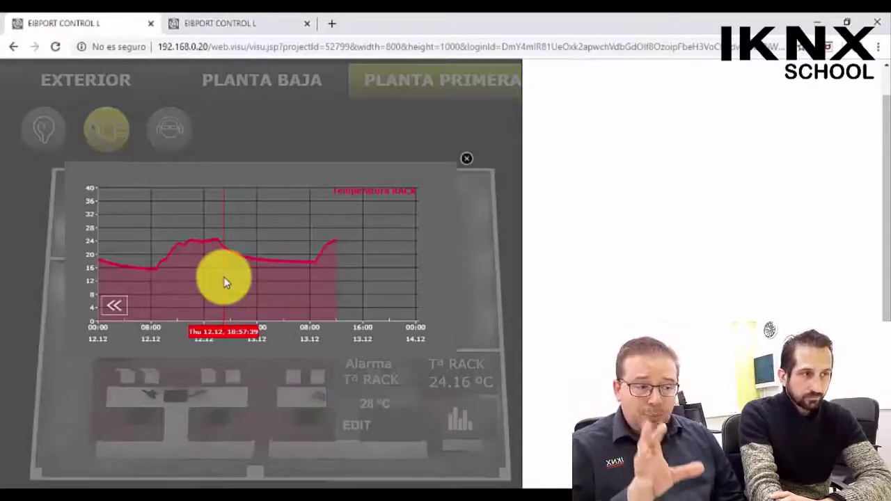
{"action": "left_click", "coordinate": [469, 160]}
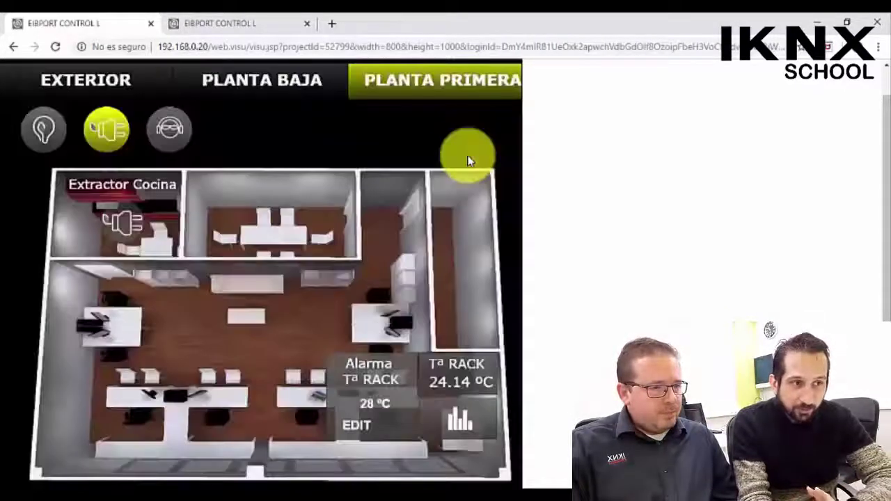
- Switch the first-floor view back to lights, then move to the Planta Baja plan
{"action": "left_click", "coordinate": [50, 124]}
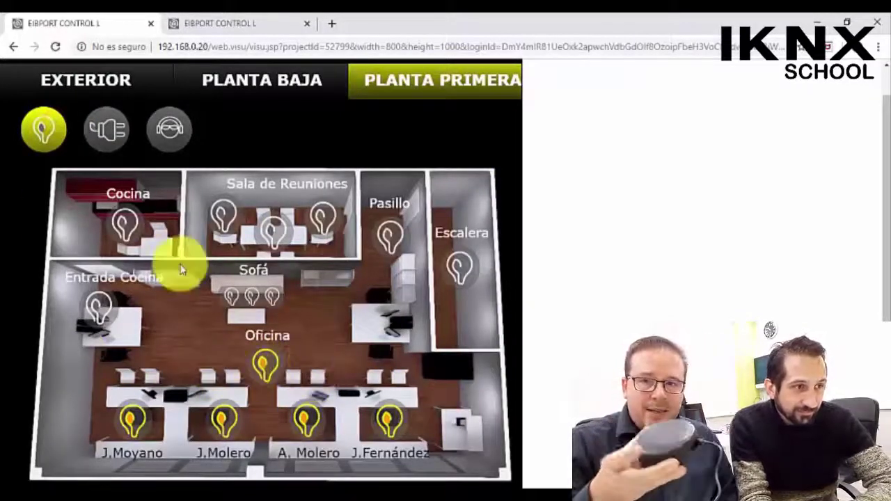
{"action": "left_click", "coordinate": [234, 87]}
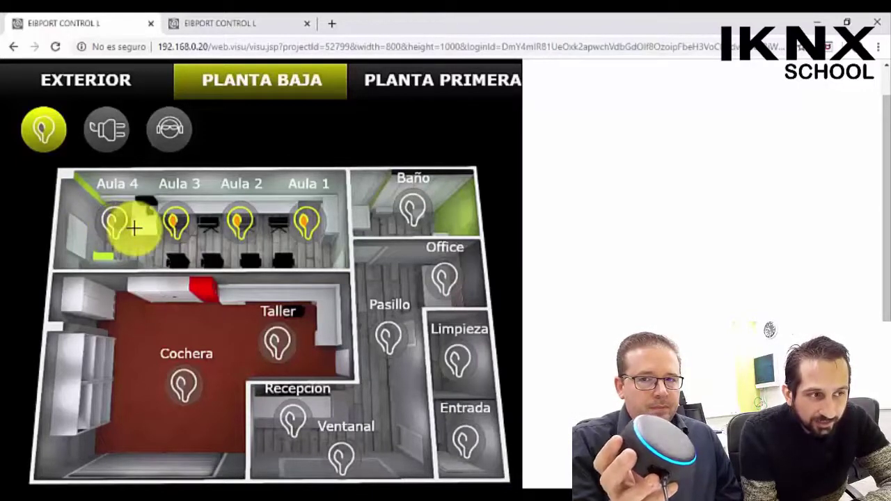
- Turn off the Aula 4 classroom light on the ground-floor lighting plan
{"action": "left_click", "coordinate": [132, 227]}
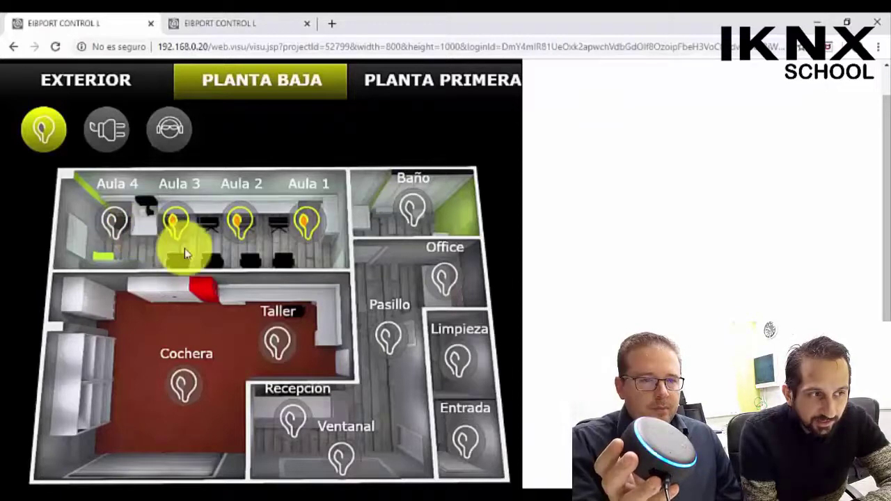